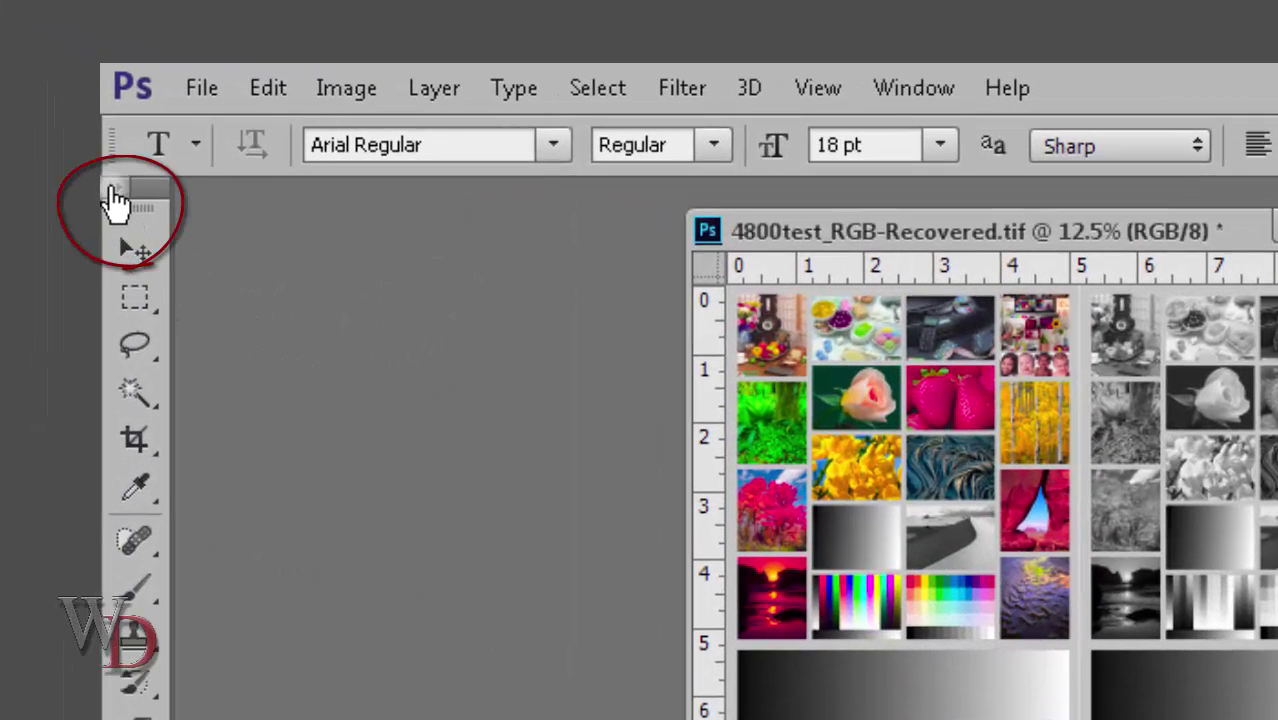
# Toggle the Tools panel to two columns and back, then view the foreground Color Picker without changes.
pyautogui.click(112, 192)
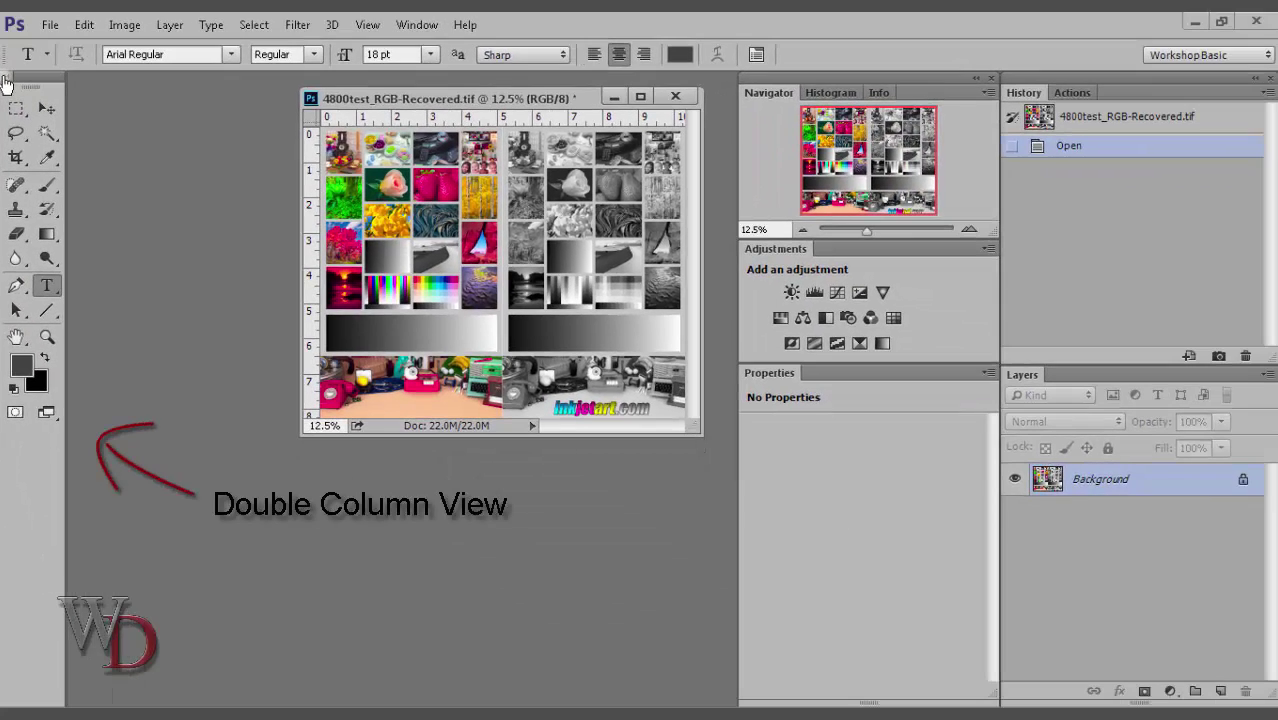
pyautogui.click(6, 82)
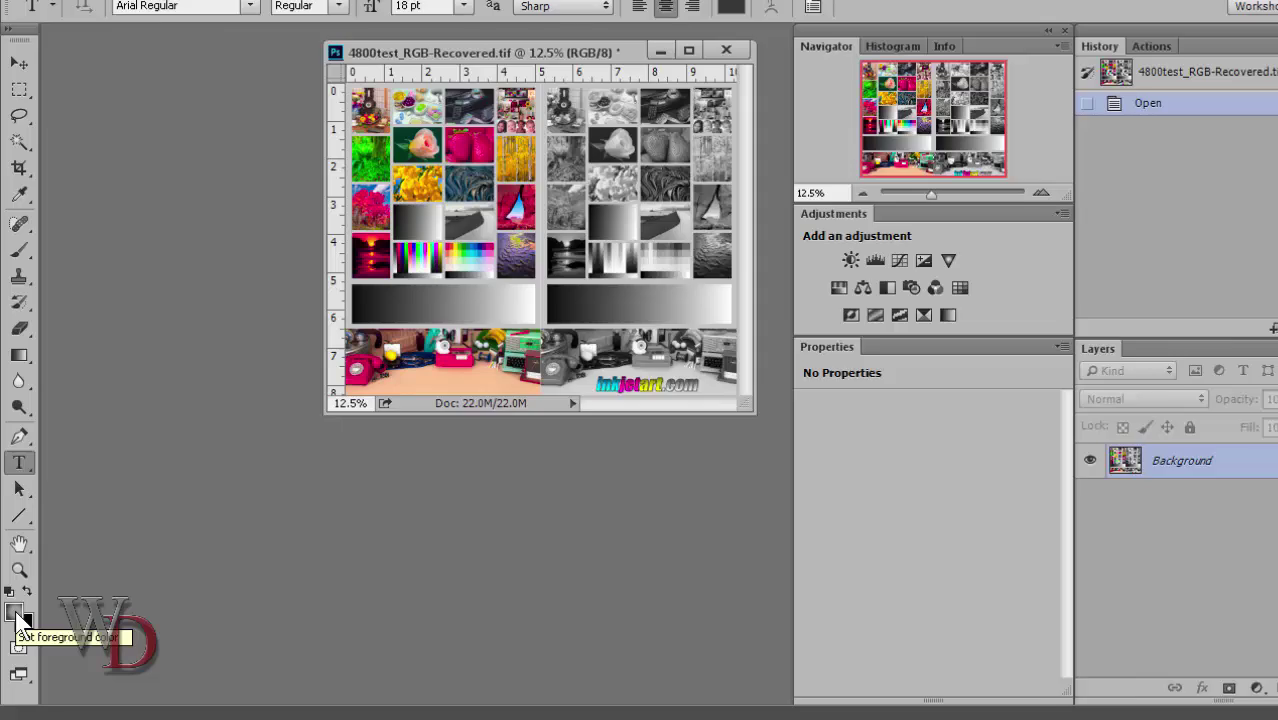
pyautogui.click(17, 616)
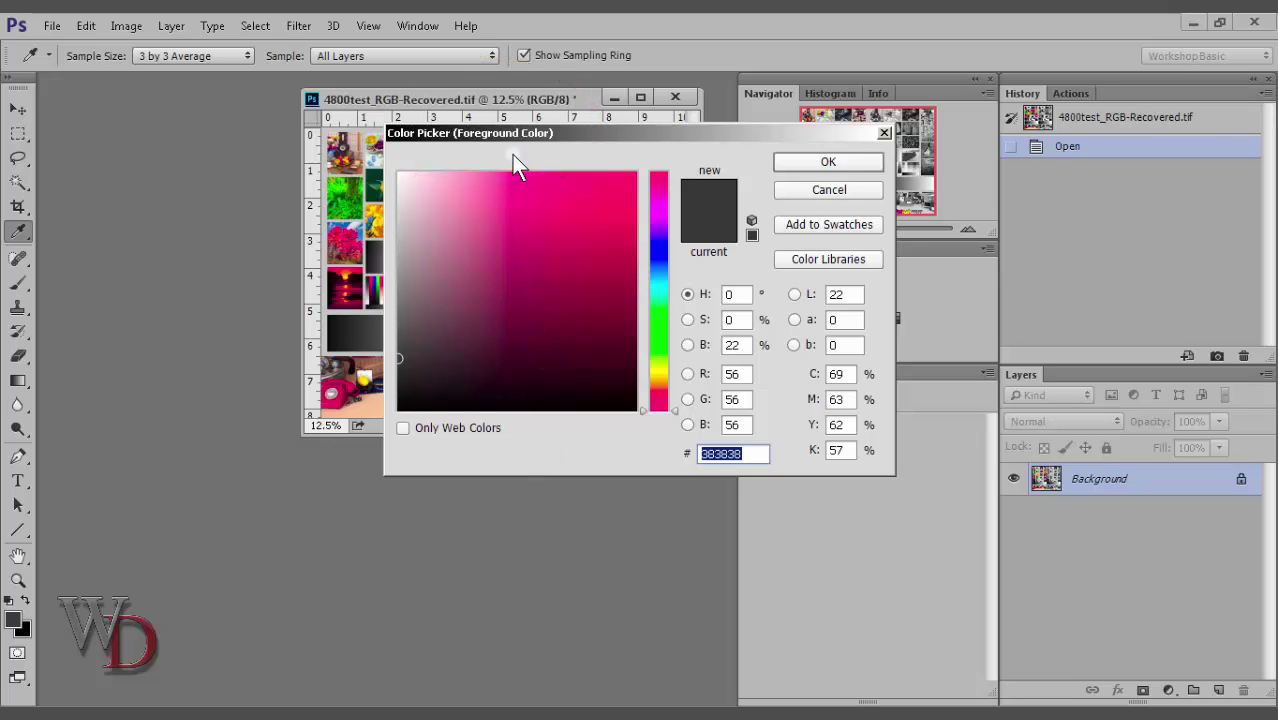
pyautogui.click(804, 191)
pyautogui.press('t')
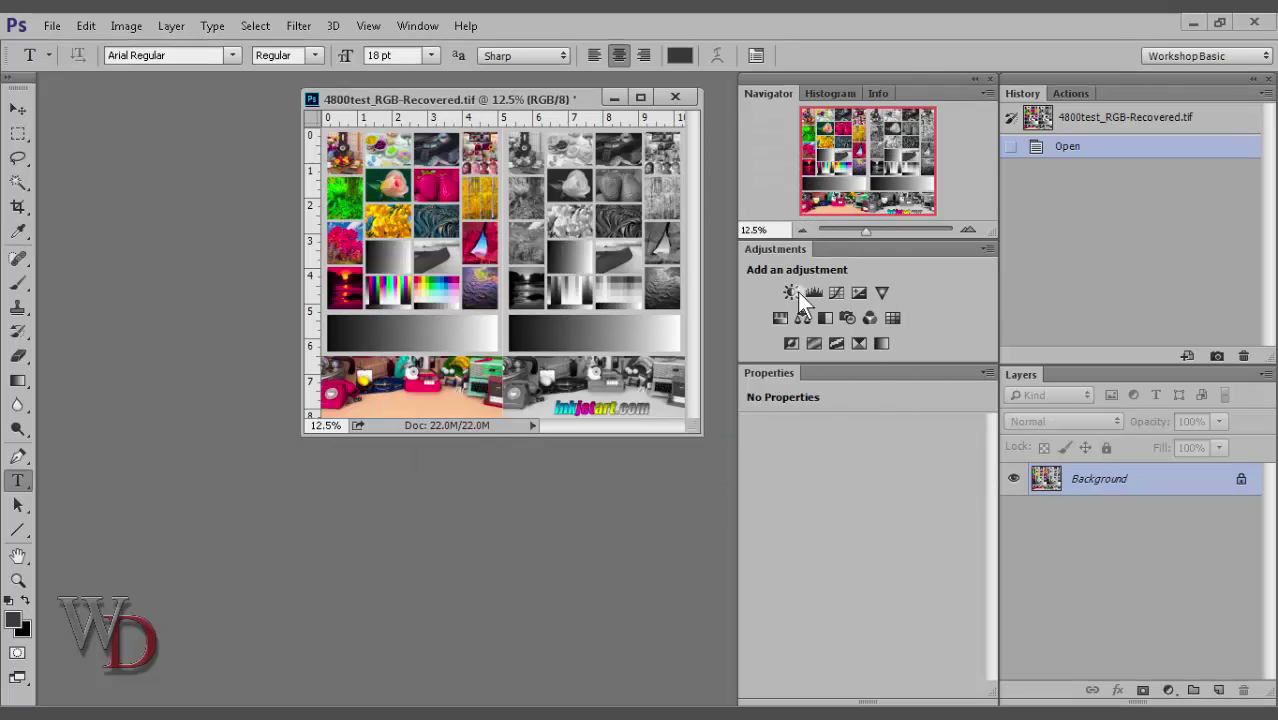
# View the text colour picker unchanged, close the Toolbox Comp1 image, and switch to the Brush tool with B.
pyautogui.click(678, 55)
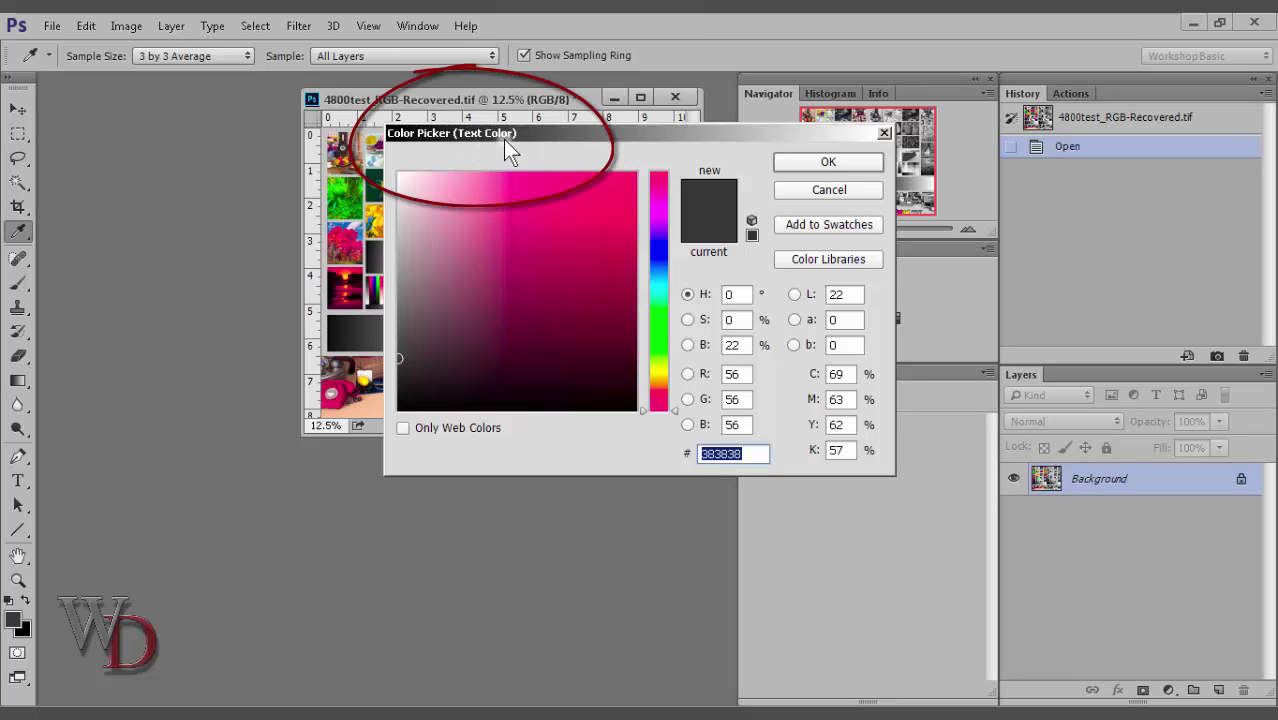
pyautogui.click(803, 189)
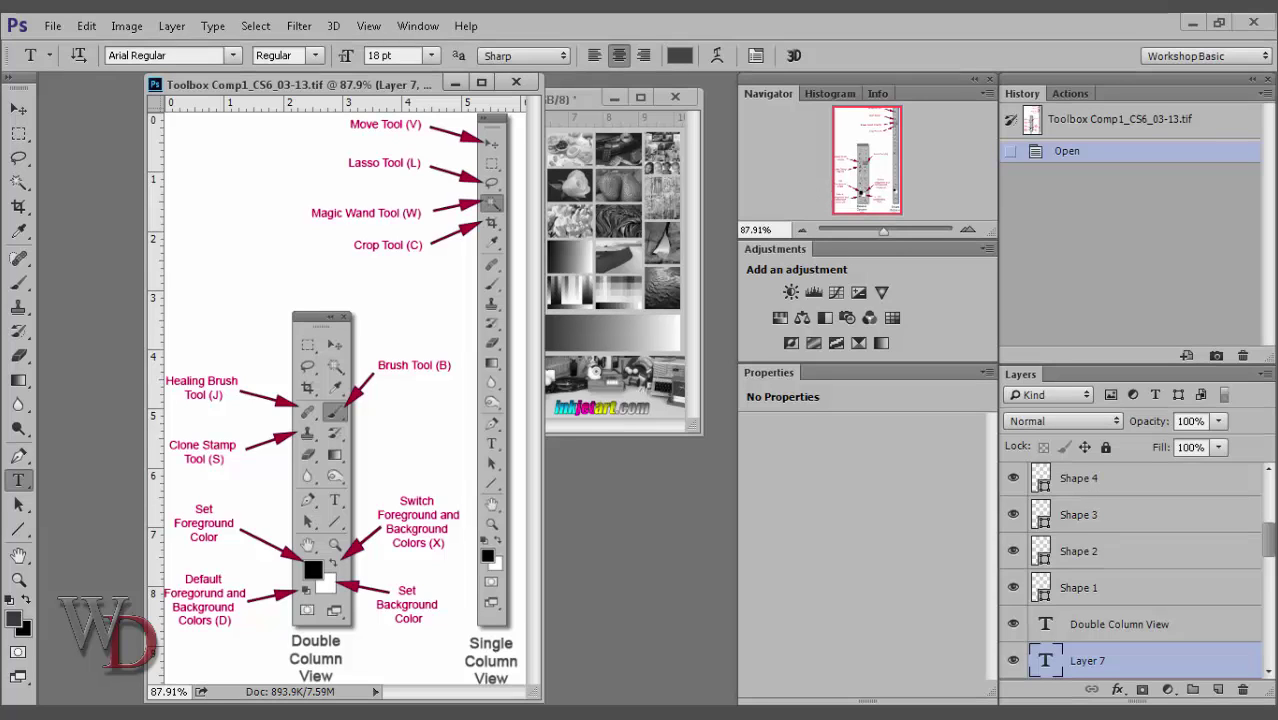
pyautogui.click(455, 83)
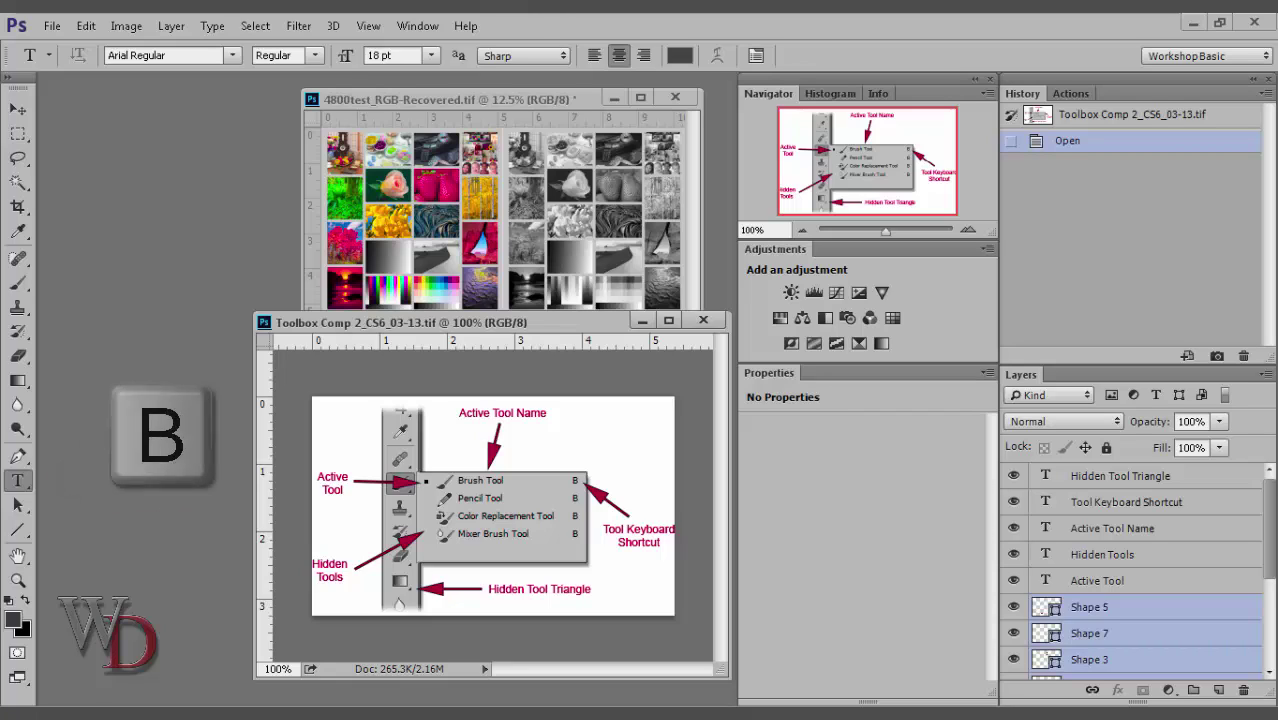
pyautogui.press('b')
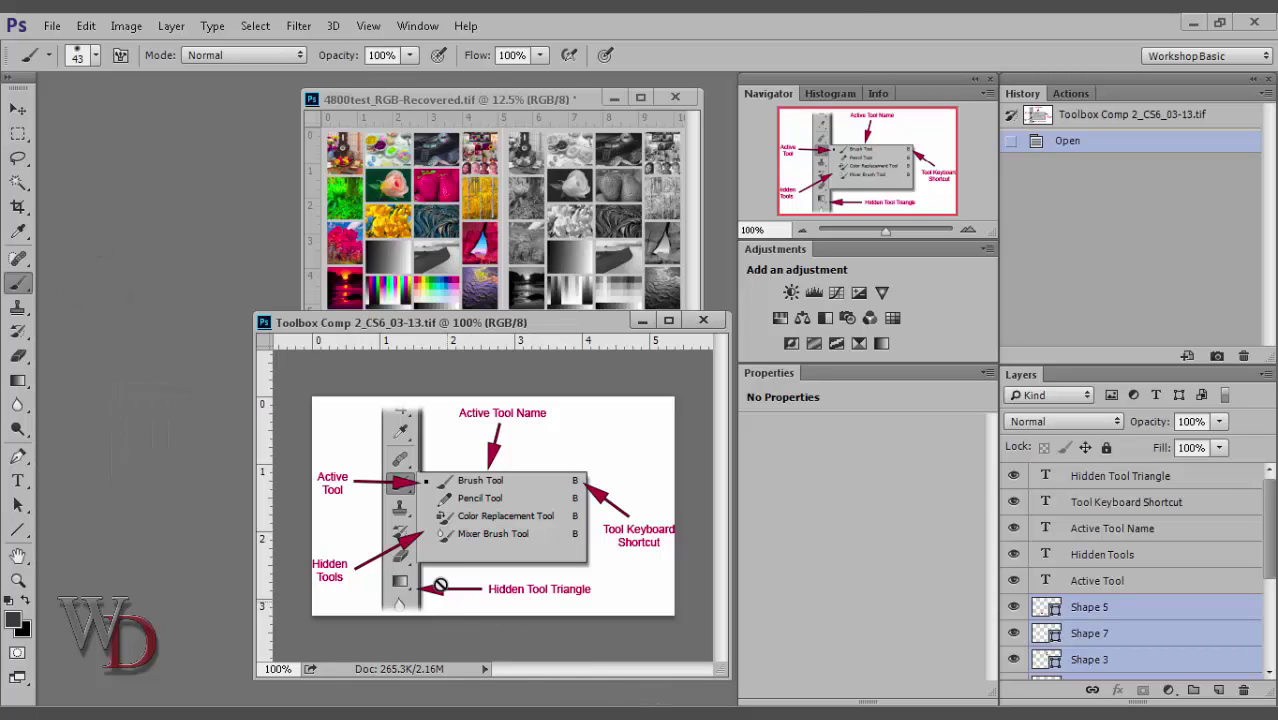
# Close the Toolbox Comp 2 window, then switch to the Type tool (T) and the Magic Wand tool (W).
pyautogui.click(642, 320)
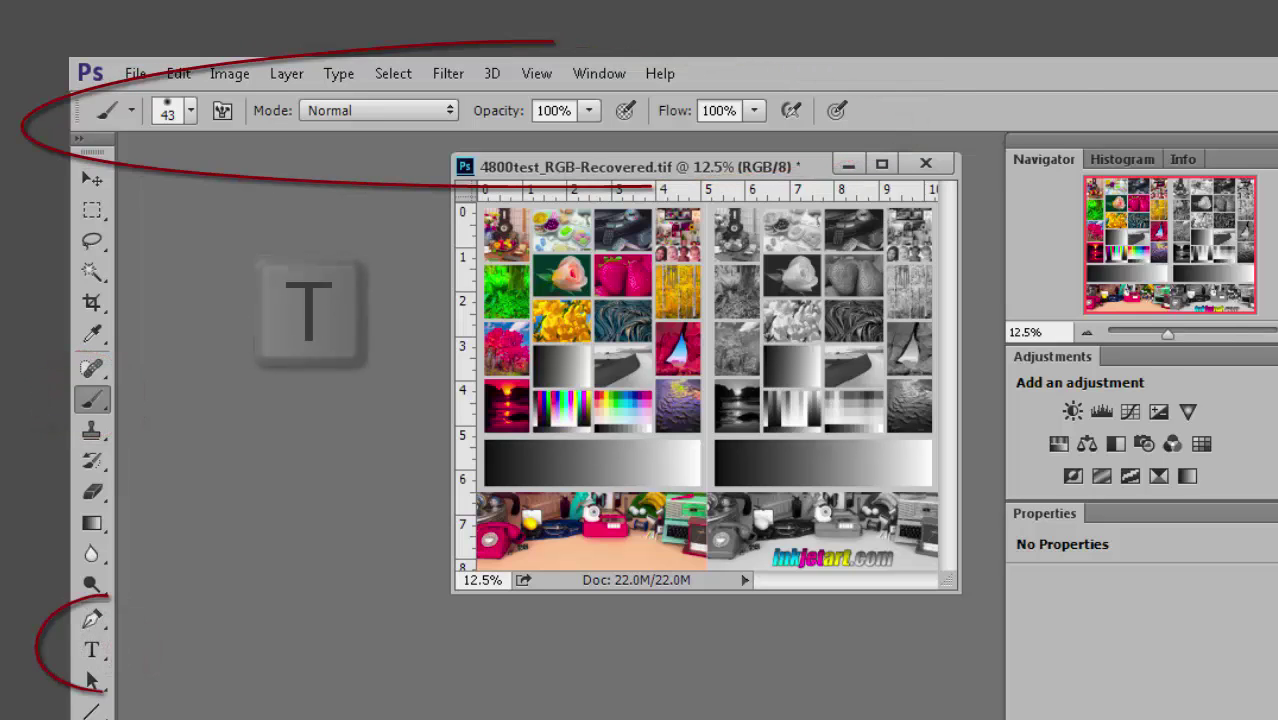
pyautogui.press('t')
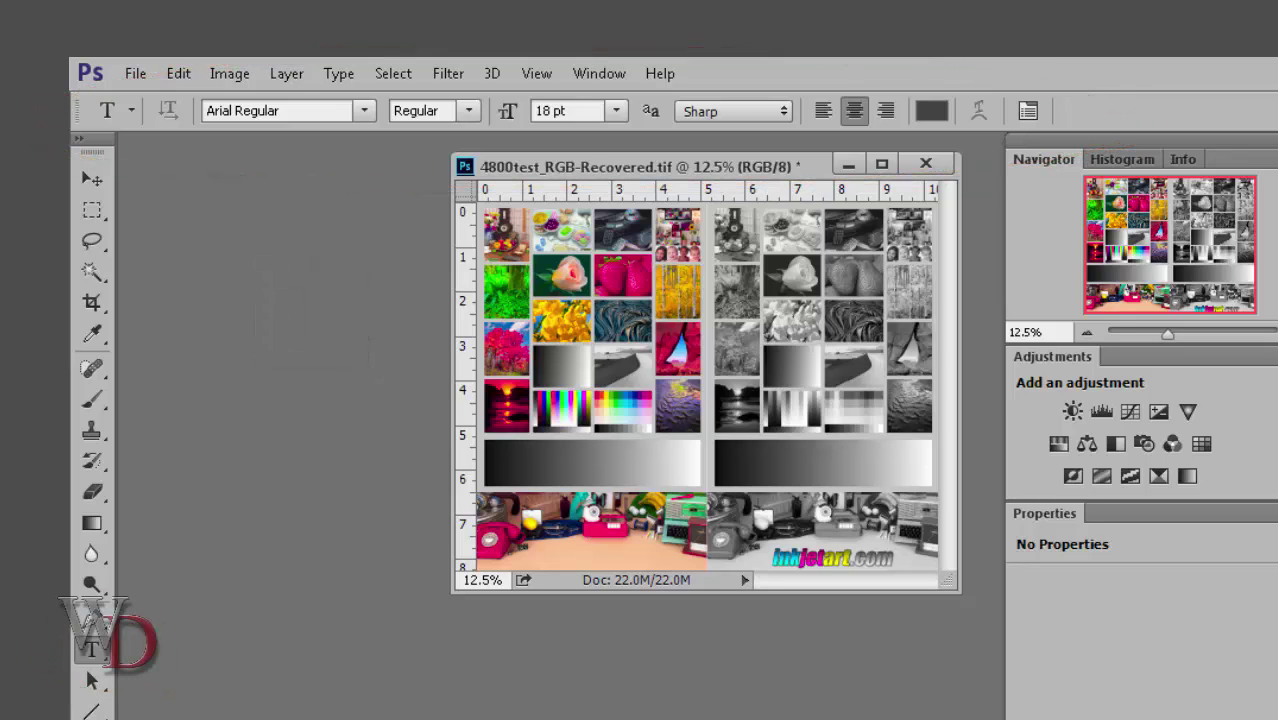
pyautogui.press('w')
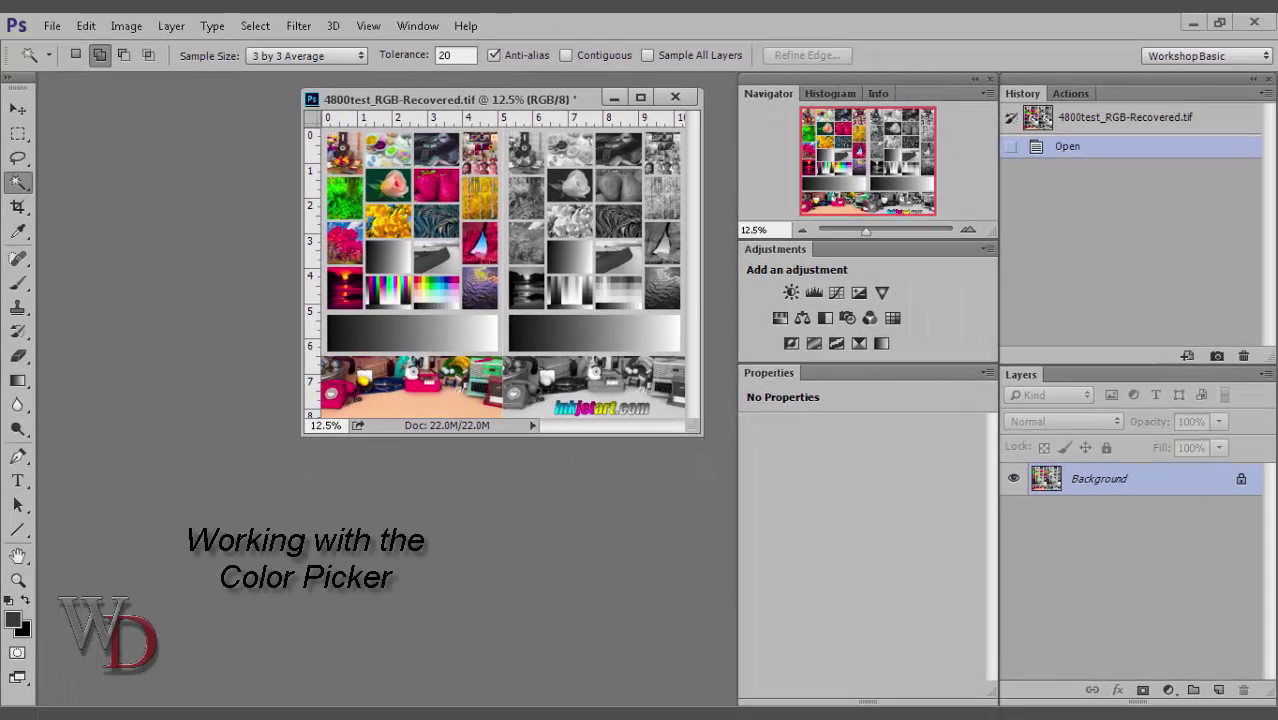
# Open the Color Picker from the Foreground Color swatch, currently 383838.
pyautogui.click(15, 622)
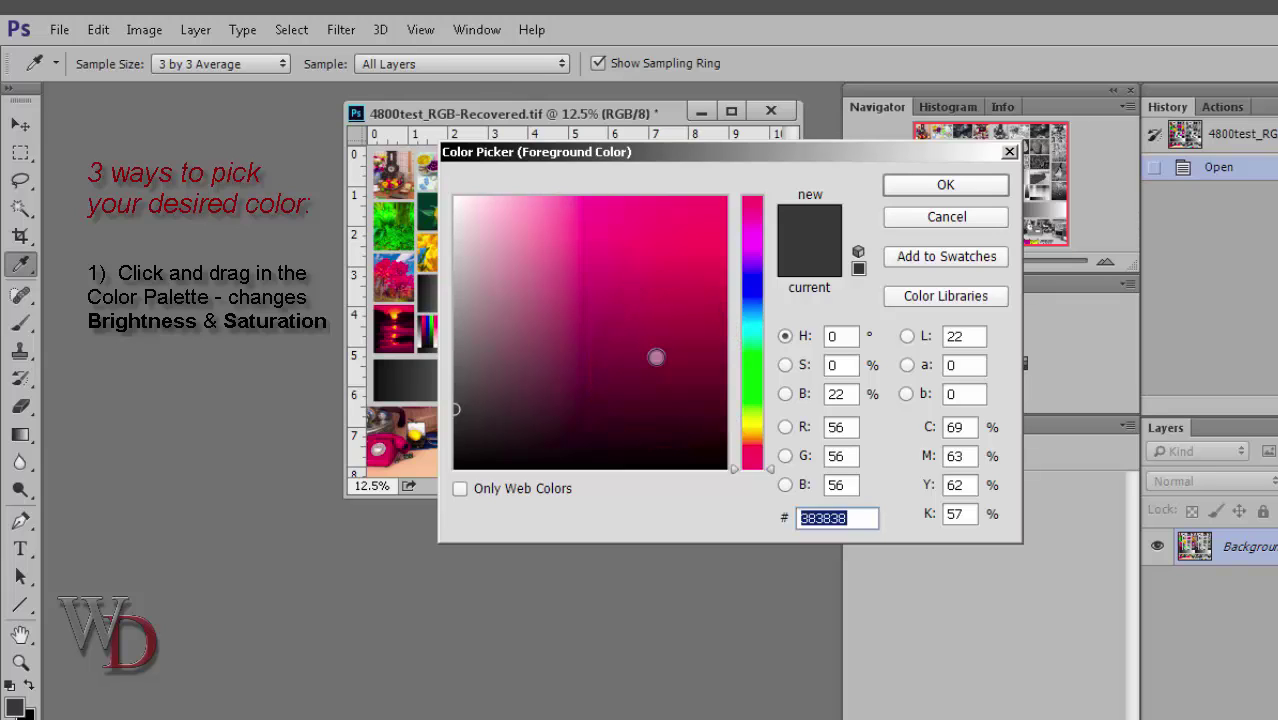
# Pick a dark shade in the colour field and move the hue slider to magenta, giving 591b58.
pyautogui.click(656, 357)
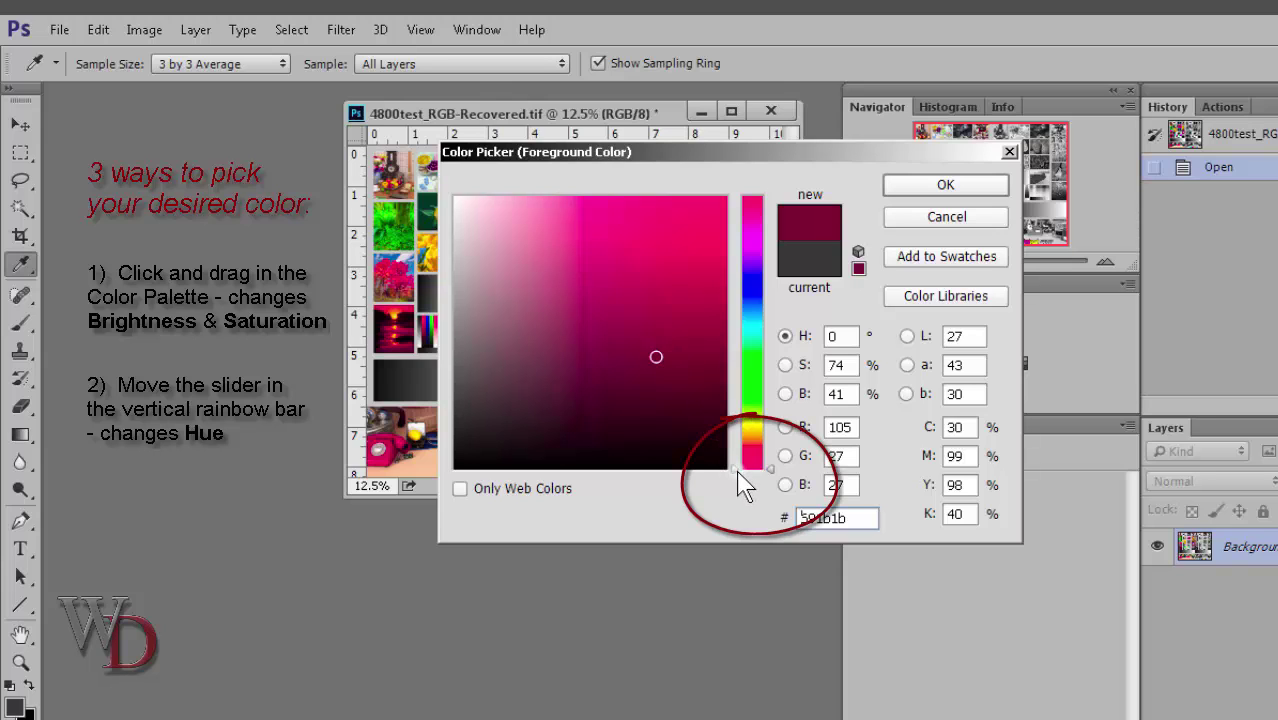
pyautogui.moveTo(734, 474); pyautogui.dragTo(735, 232)
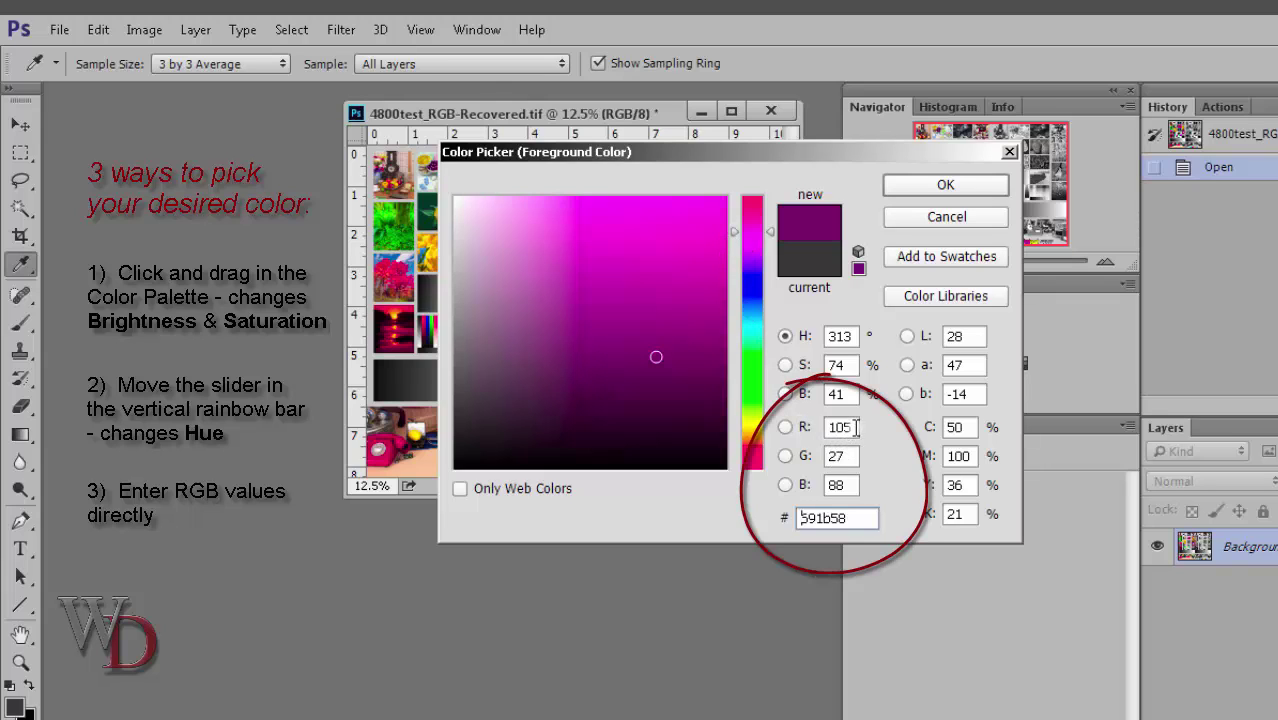
# Enter 0 in the R, G and B fields to make the colour black, 000000.
pyautogui.click(852, 427)
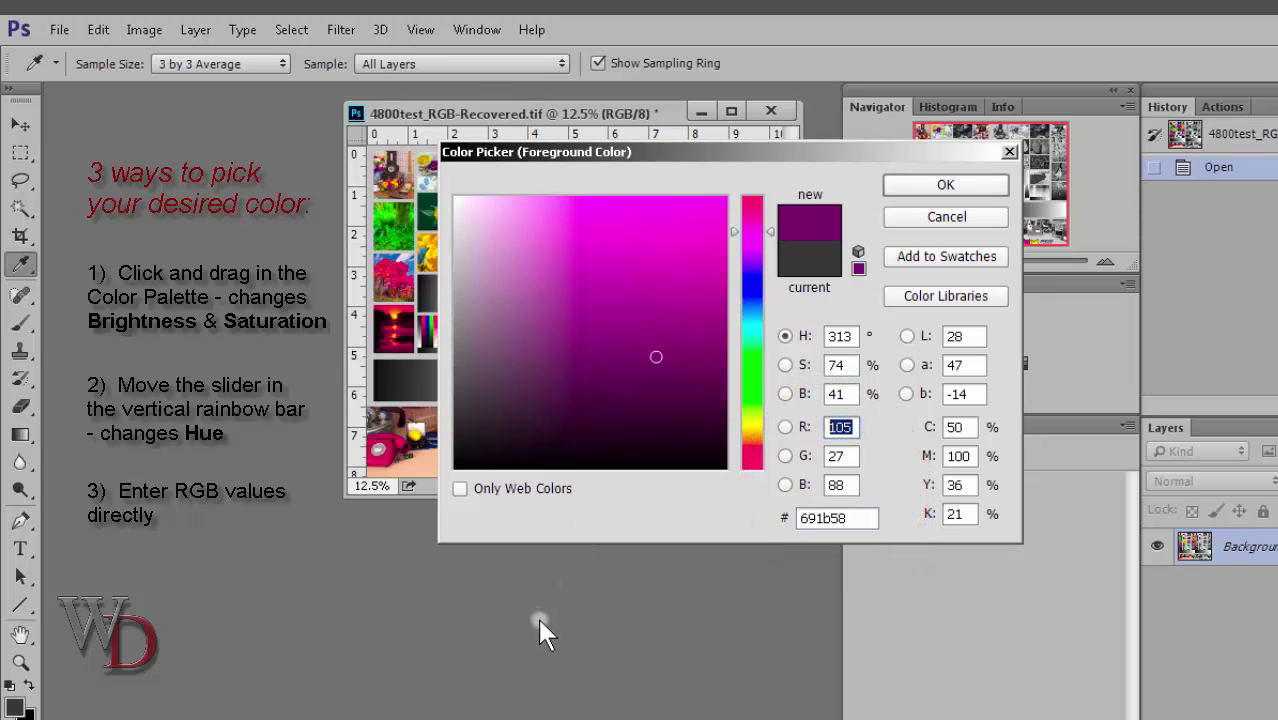
pyautogui.write('0')
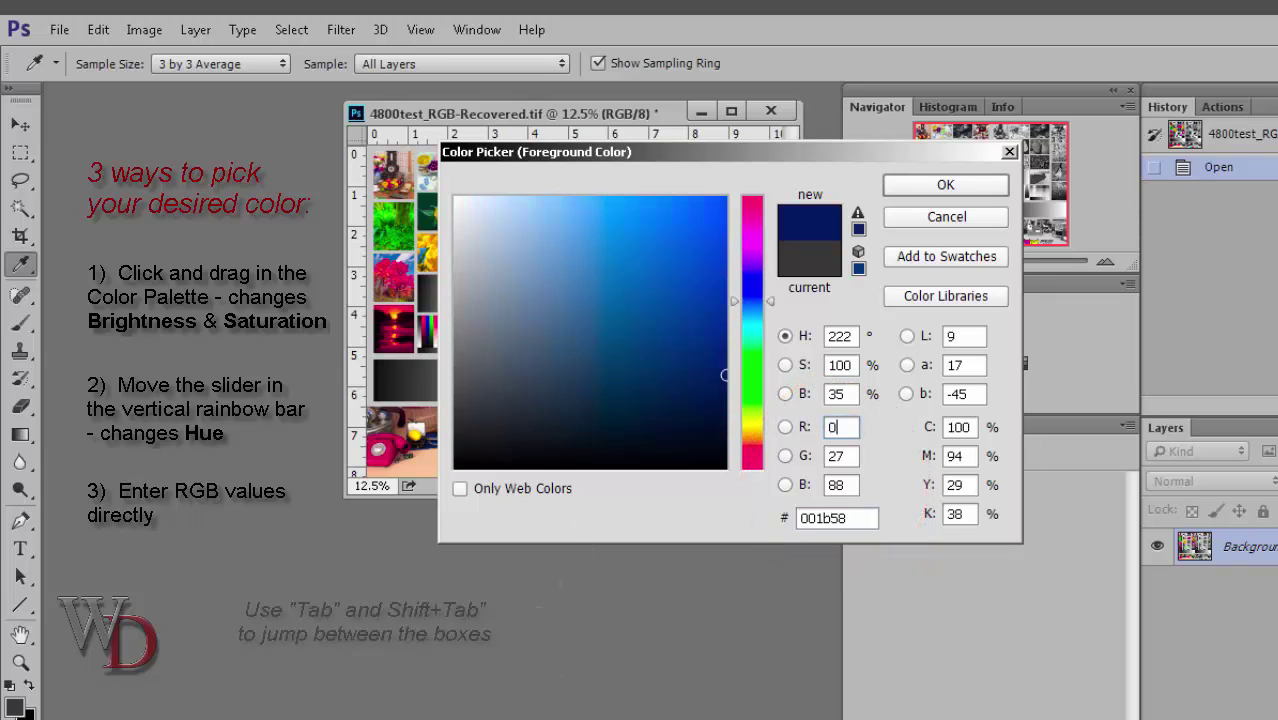
pyautogui.press('Tab')
pyautogui.write('0')
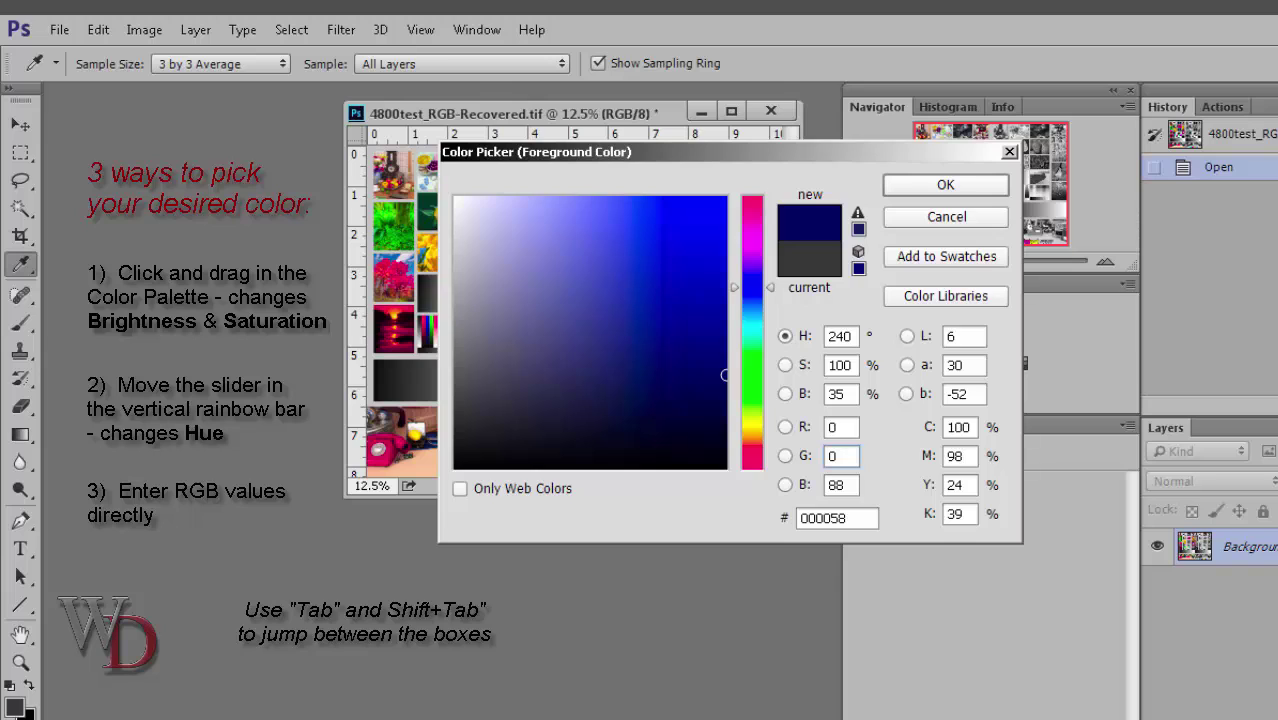
pyautogui.press('Tab')
pyautogui.write('0')
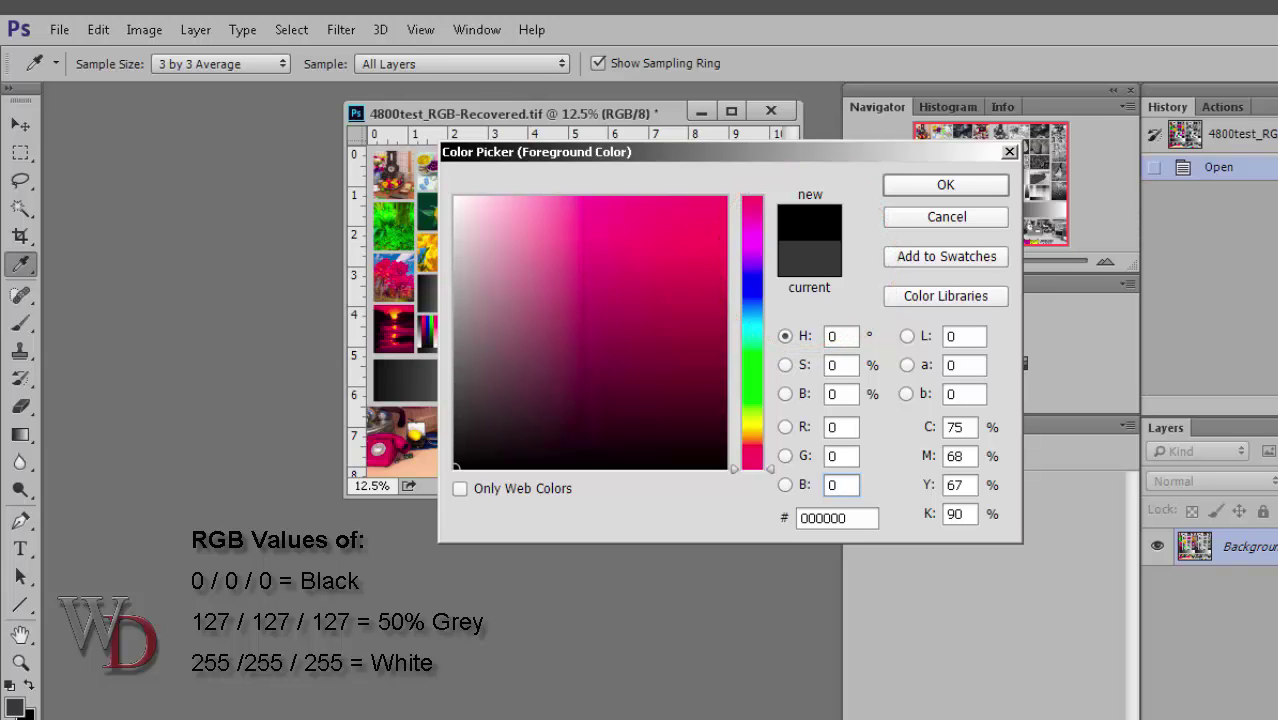
# Try white by entering 255 in the R, G and B fields.
pyautogui.doubleClick(848, 430)
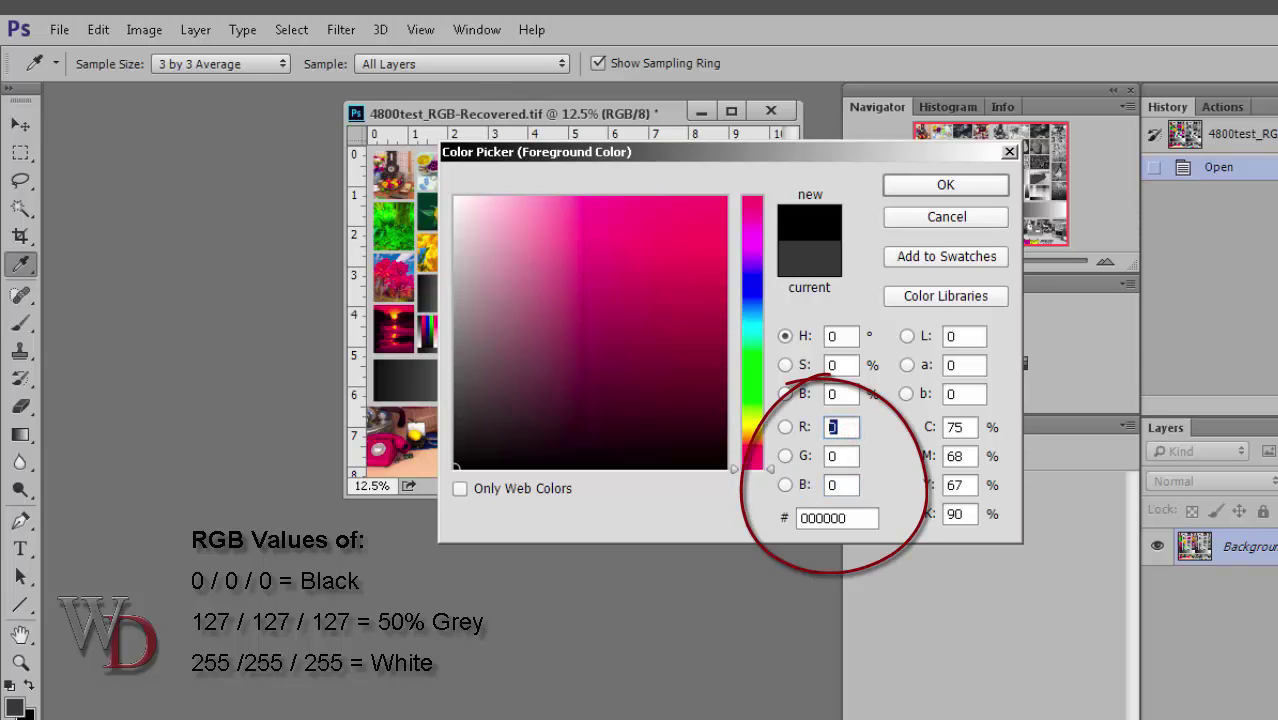
pyautogui.write('255')
pyautogui.press('Tab')
pyautogui.write('255')
pyautogui.press('Tab')
pyautogui.write('255')
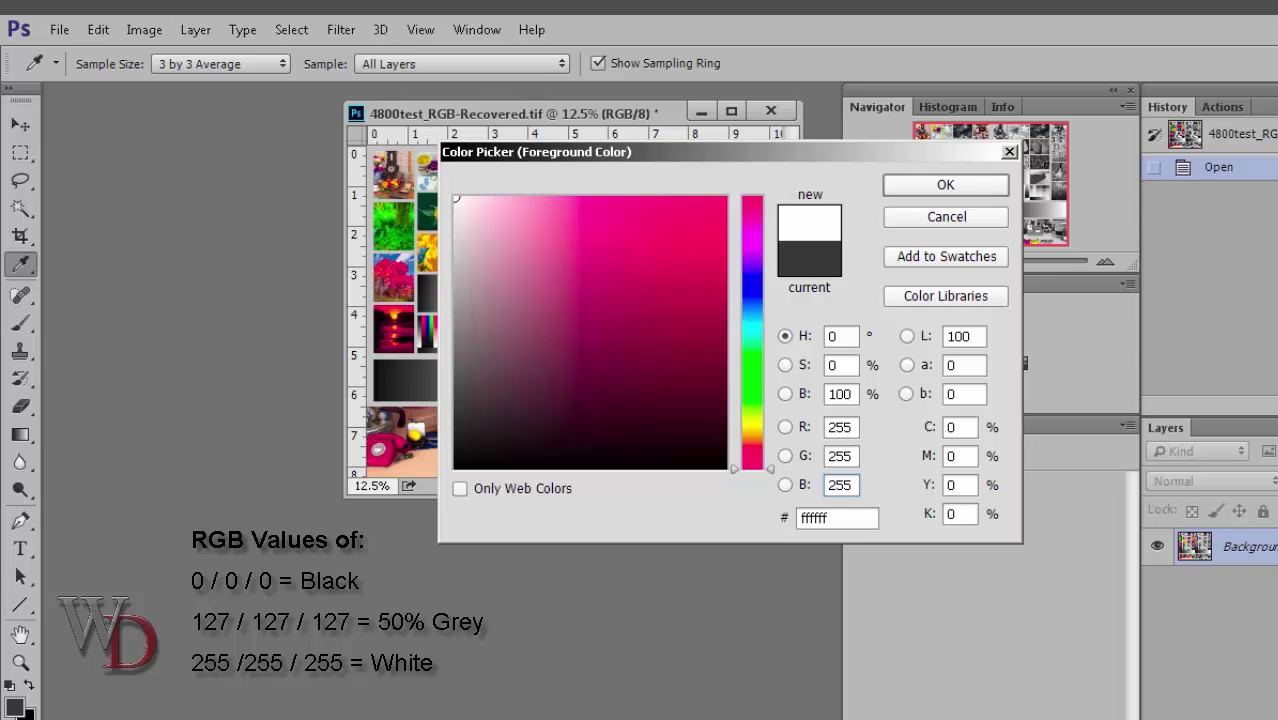
# Try a 7f7f7f grey in the RGB fields, then cancel the Color Picker, returning to the Magic Wand.
pyautogui.click(840, 427)
pyautogui.write('127')
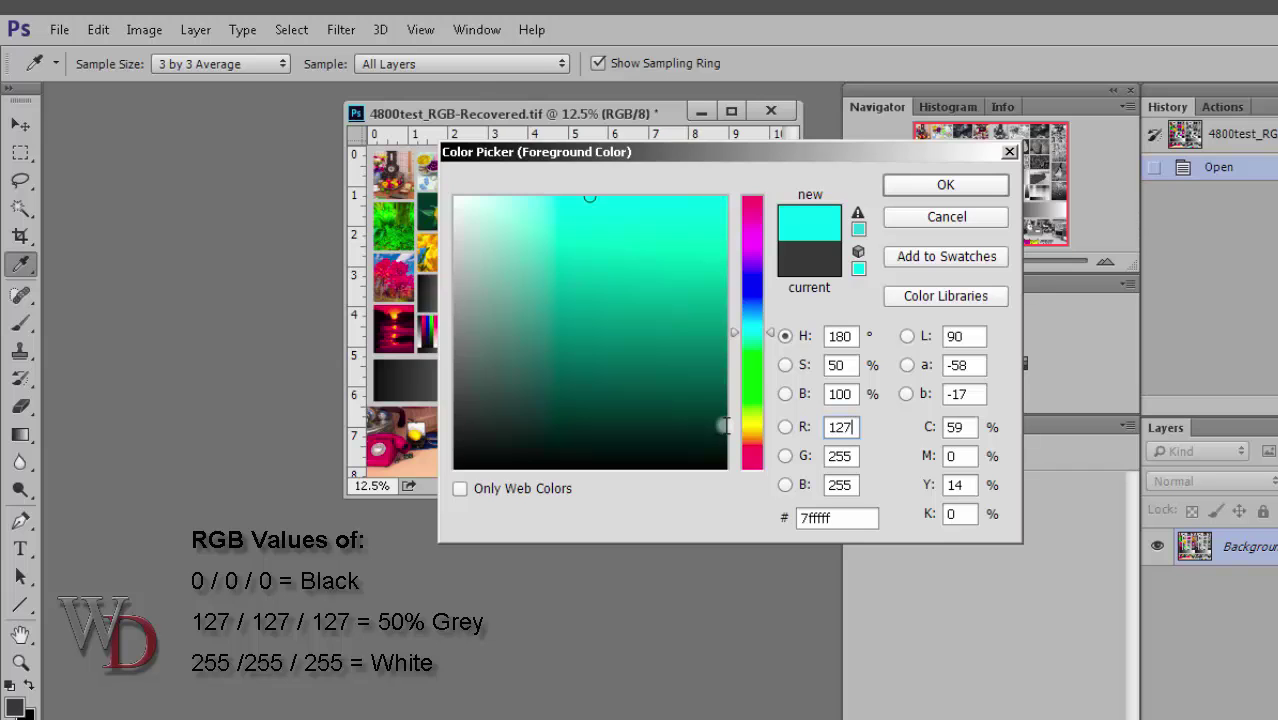
pyautogui.press('Tab')
pyautogui.write('2')
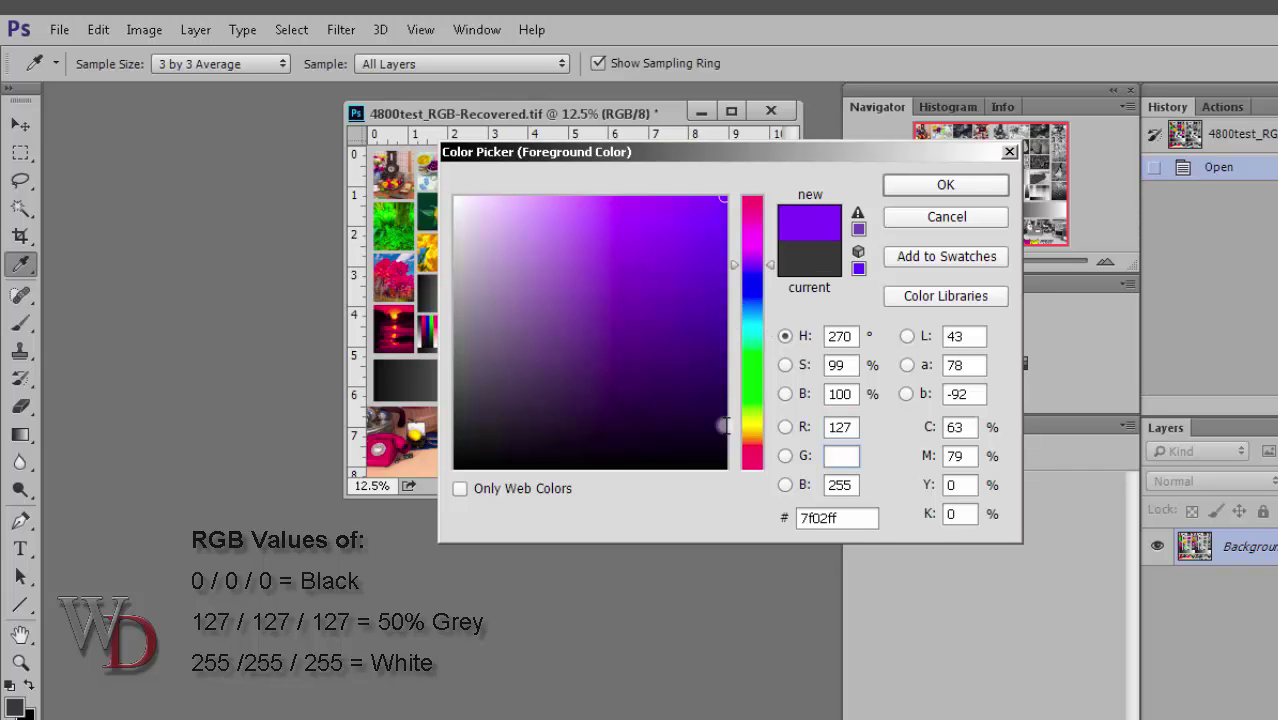
pyautogui.write('27')
pyautogui.press('Tab')
pyautogui.write('127')
pyautogui.press('Tab')
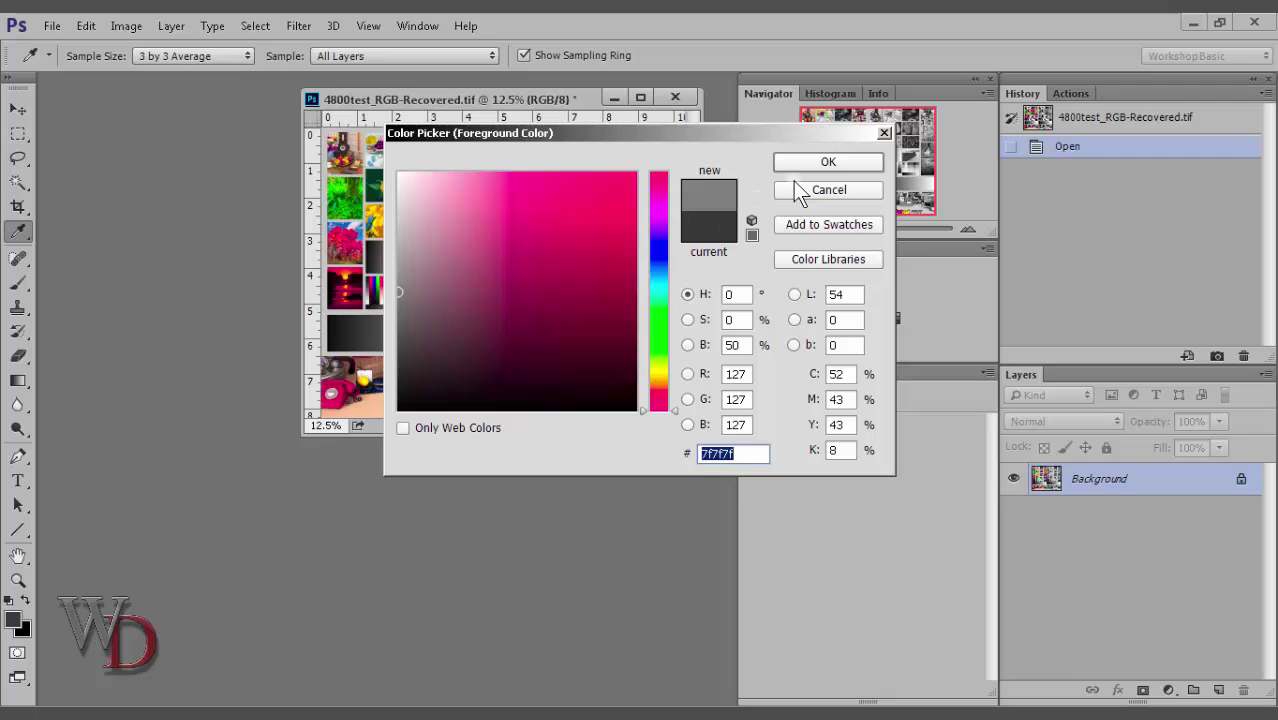
pyautogui.click(826, 190)
pyautogui.press('w')
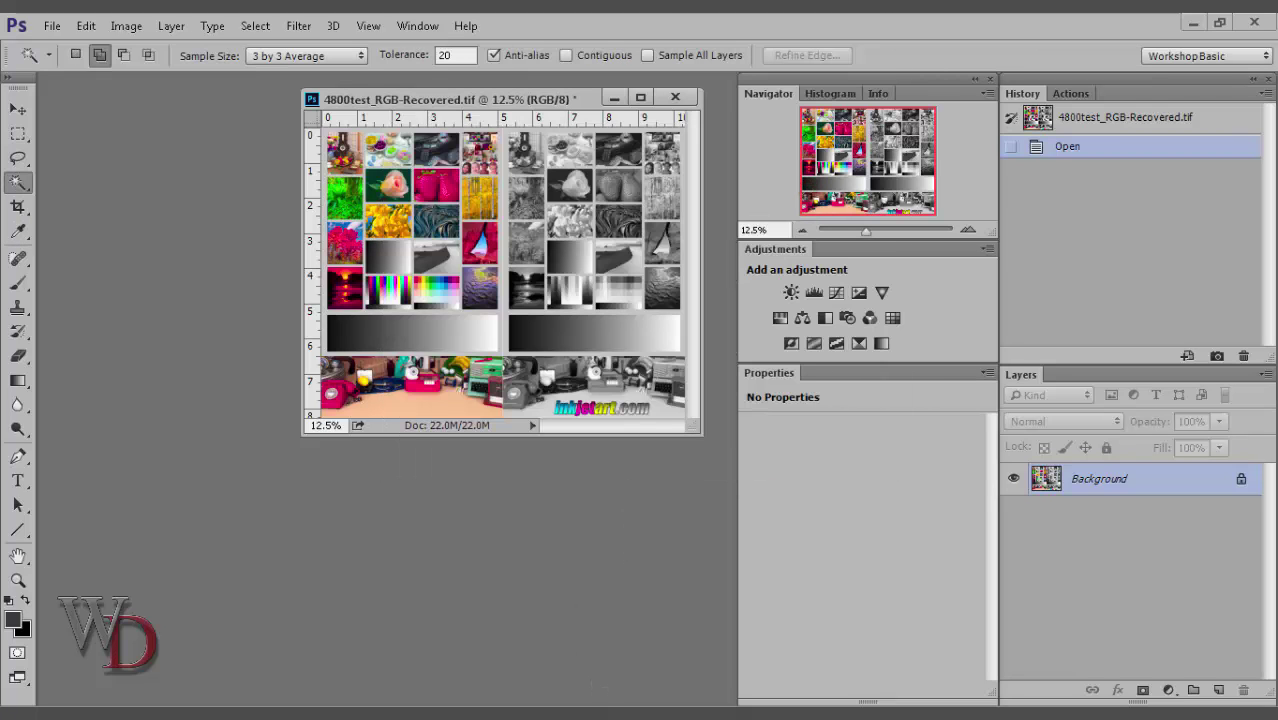